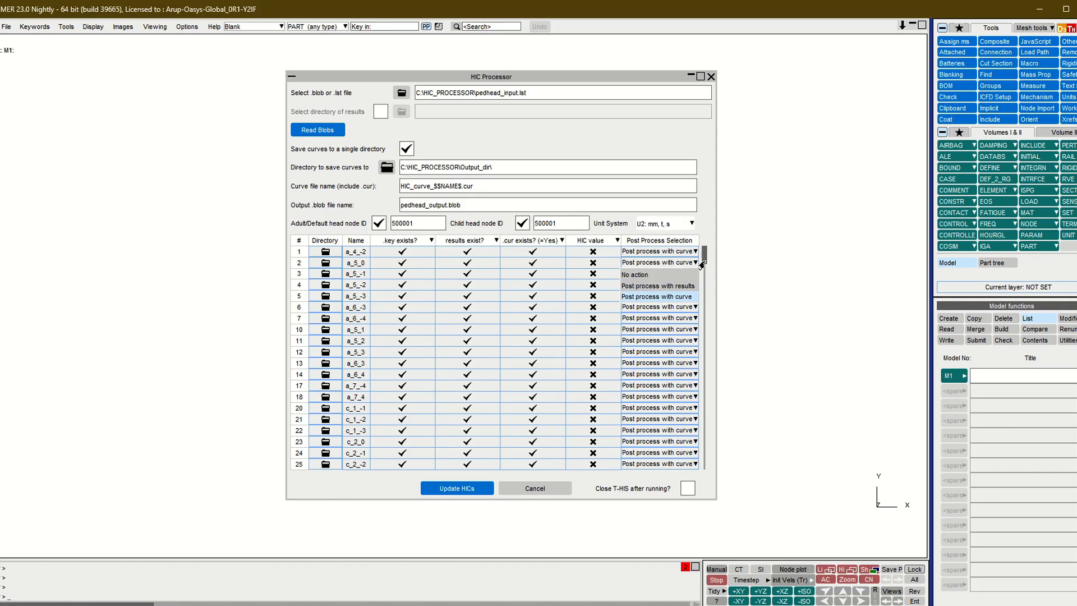
- Update the HIC values in the HIC Processor using the existing curves and exit T/HIS once processing has run
click(709, 260)
click(451, 487)
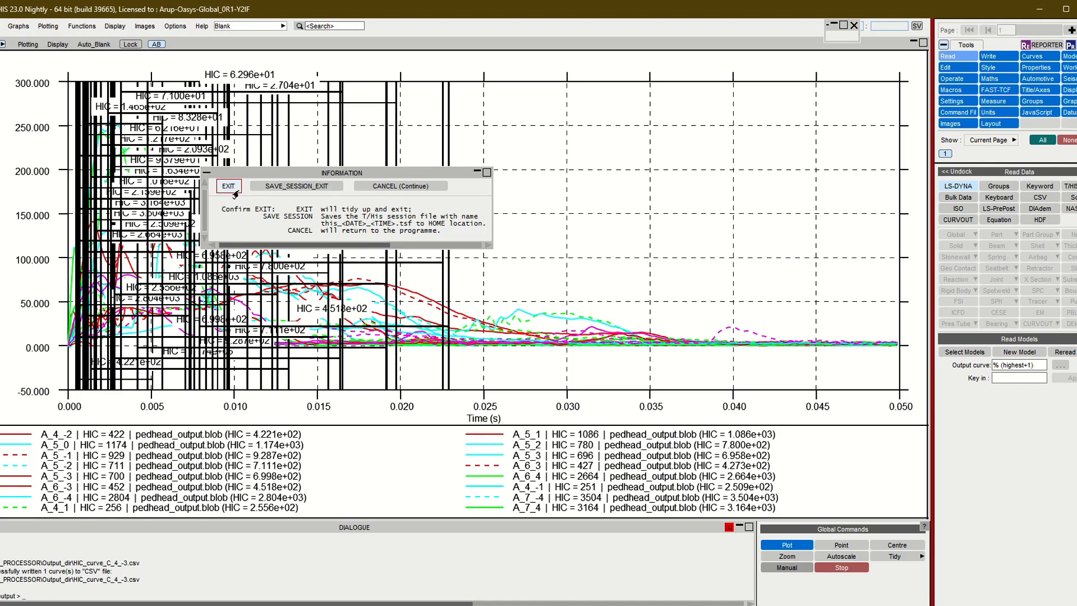
click(230, 181)
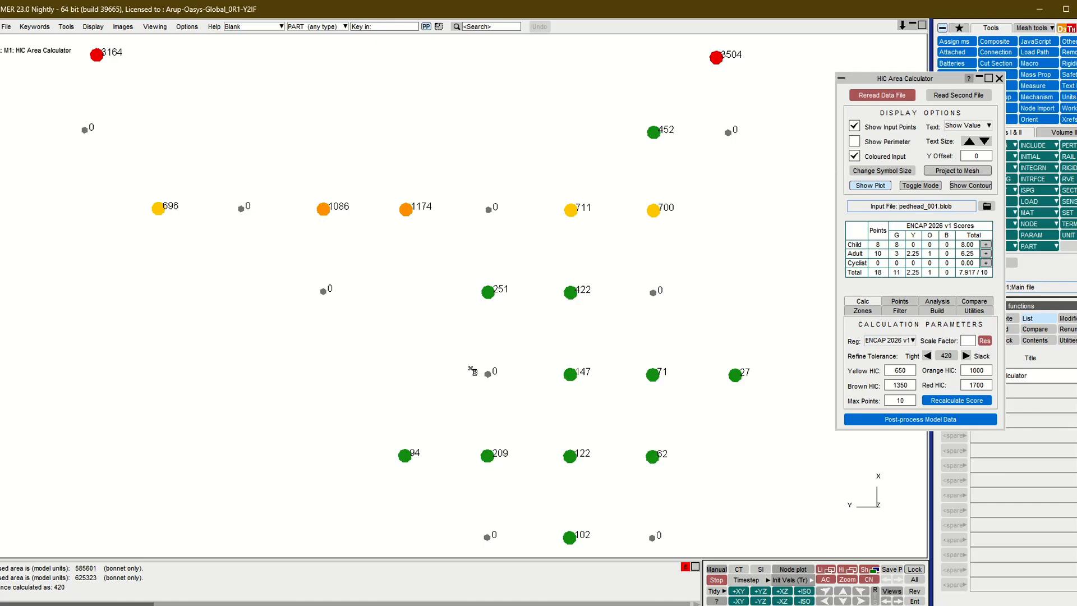
- Post-process the model data for the points missing HIC values, with pedhead_002.blob as the output file, and acknowledge completion
click(920, 420)
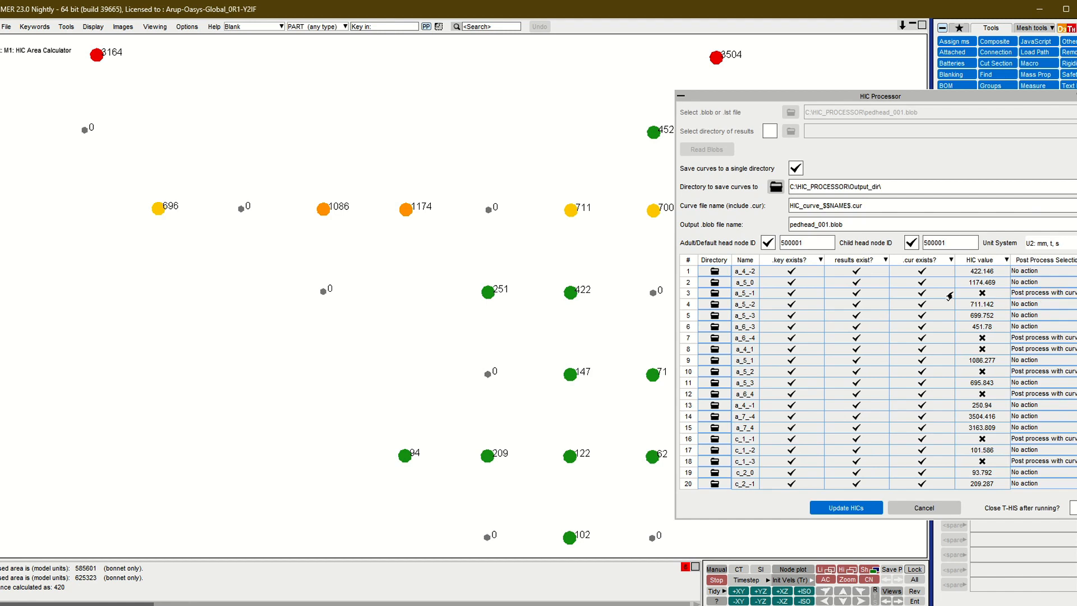
click(825, 225)
drag(829, 224, 824, 228)
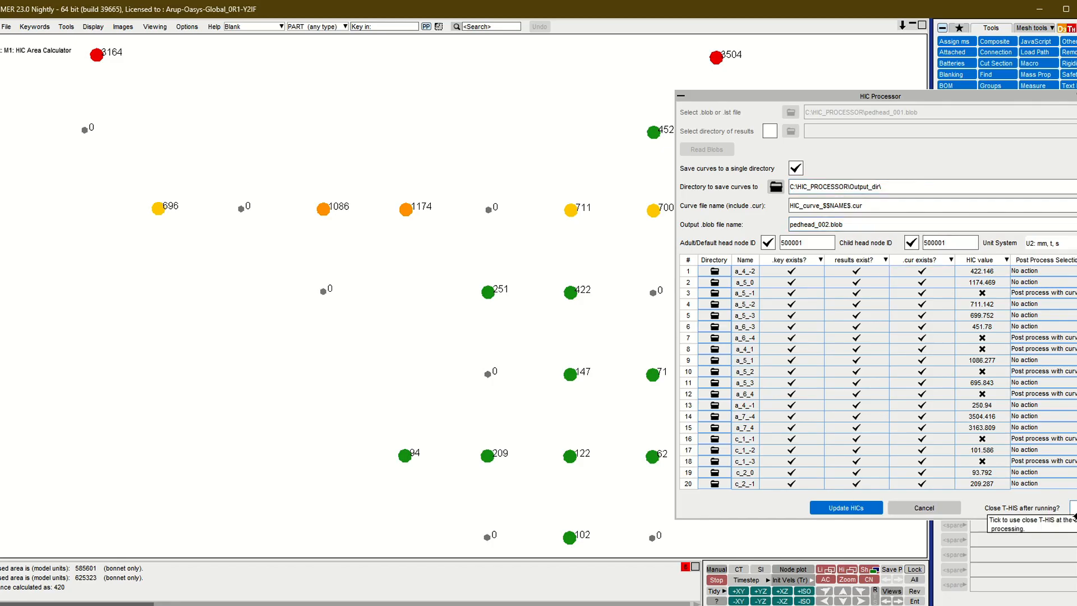
click(850, 509)
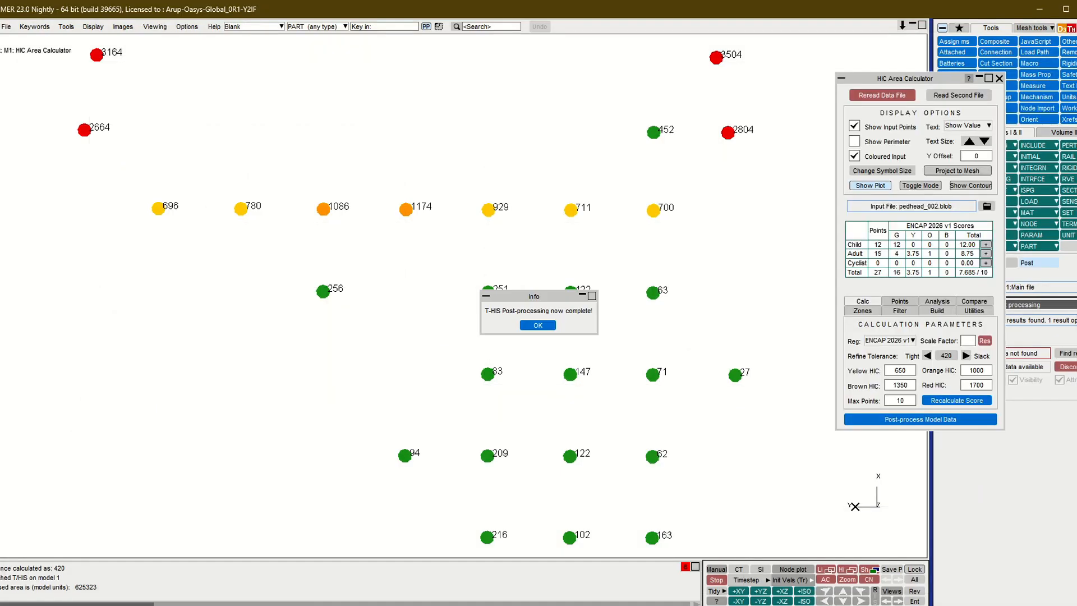
click(538, 325)
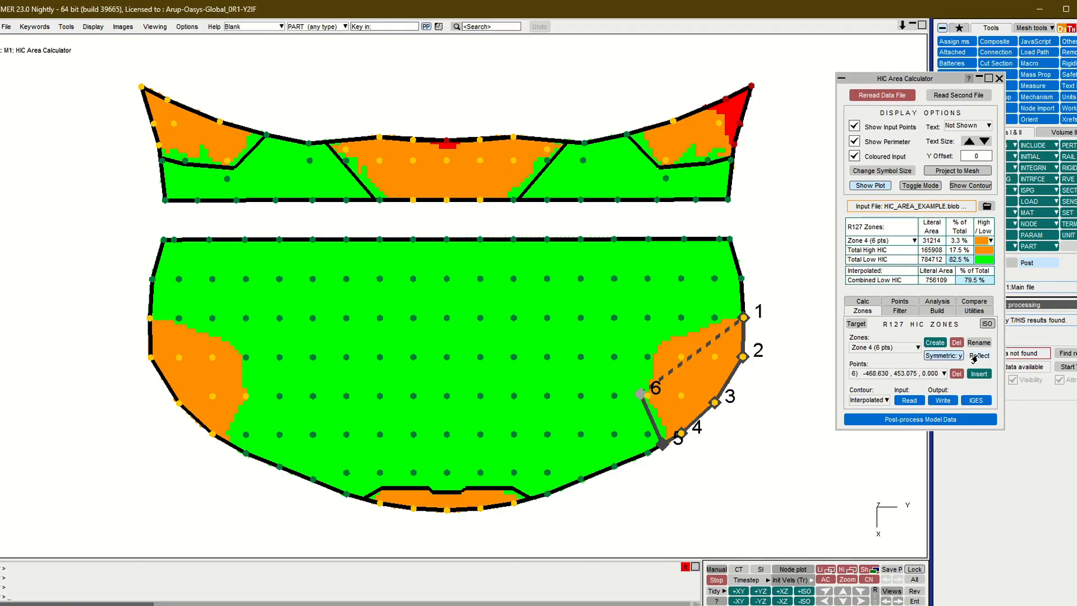
- Insert points 7 and 8 along the inner boundary of Zone 4 and reflect the zone about the y symmetry
click(967, 373)
click(646, 347)
click(694, 326)
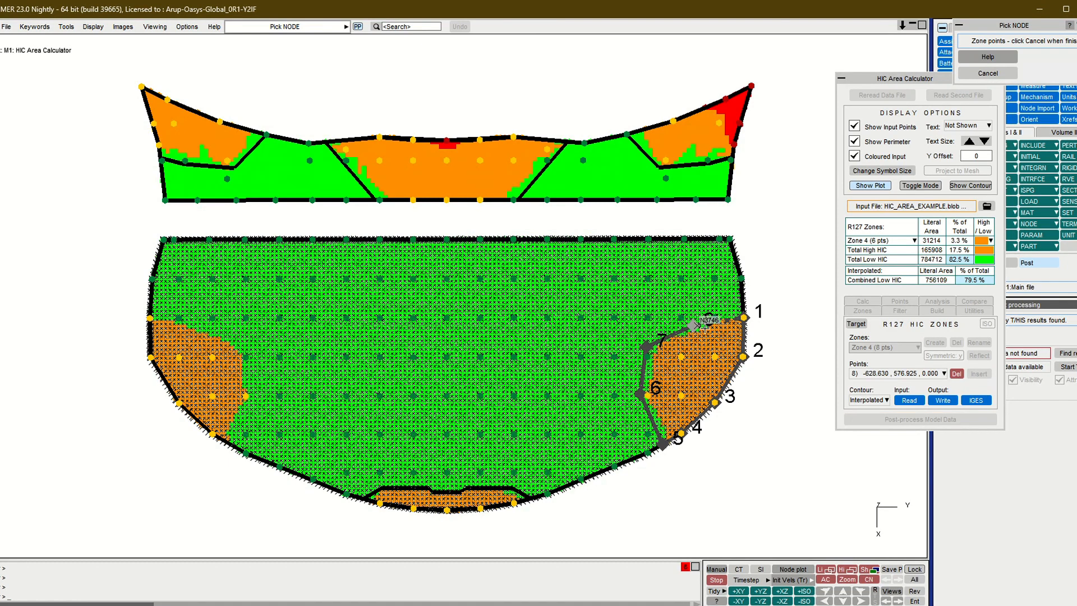
click(964, 76)
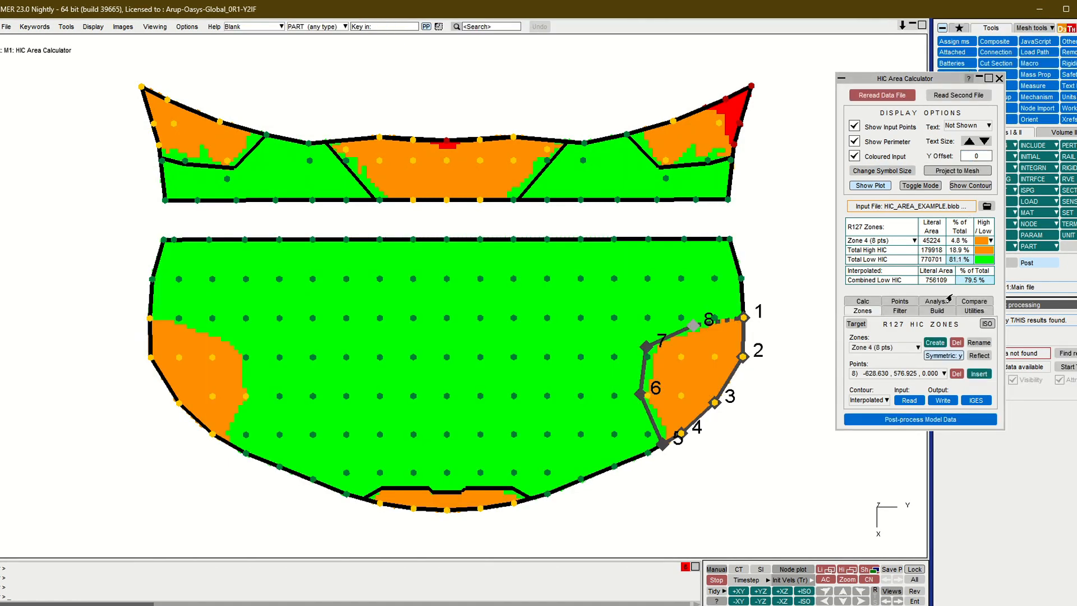
click(979, 355)
click(493, 317)
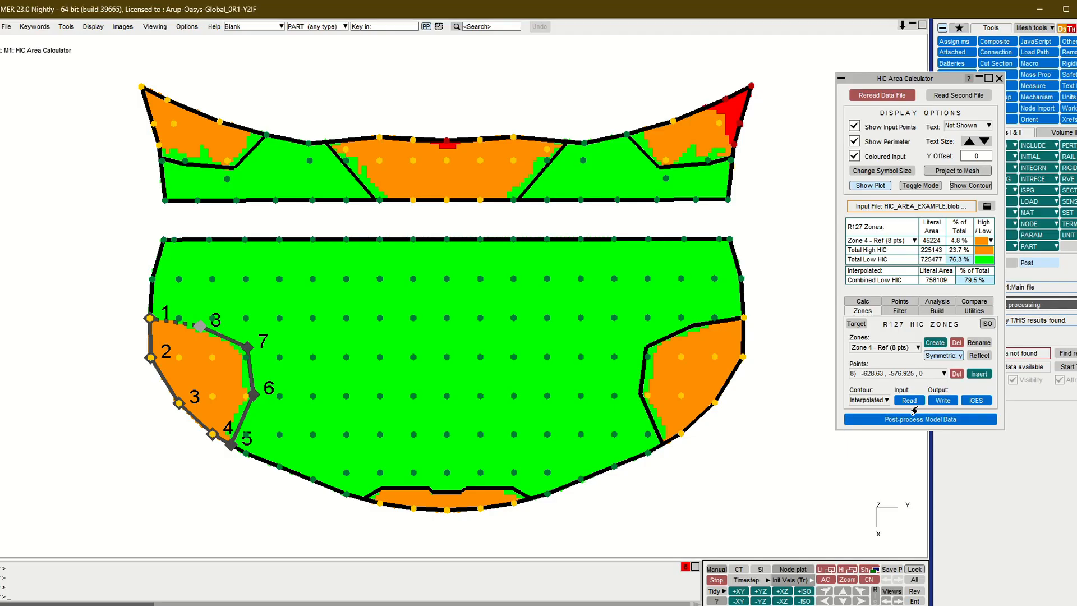
- Show the HIC contour as Max/Min and finally set the contour type to Zone
click(874, 400)
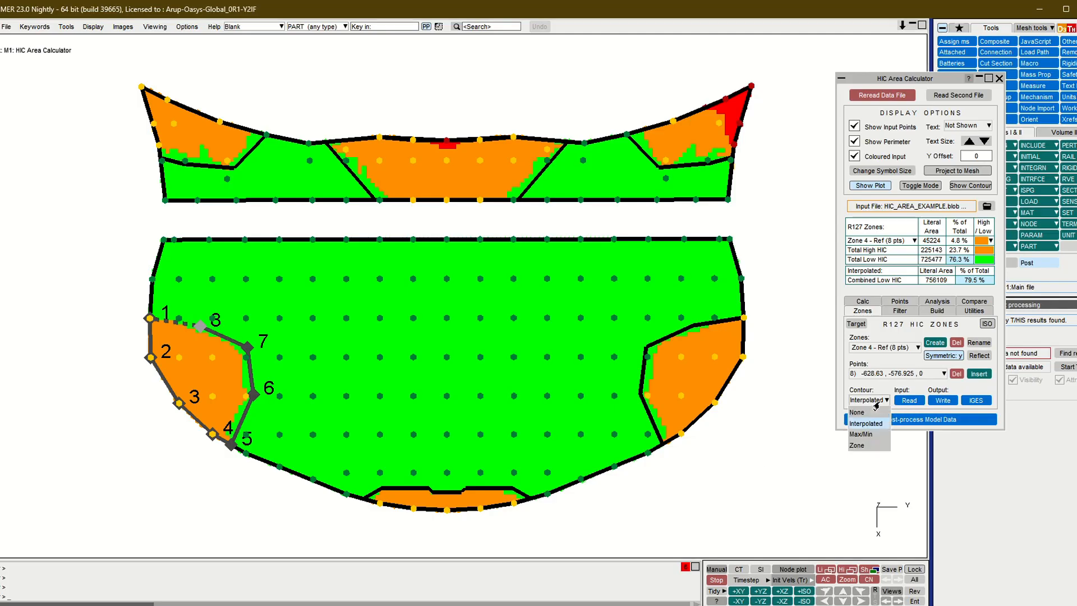
click(869, 435)
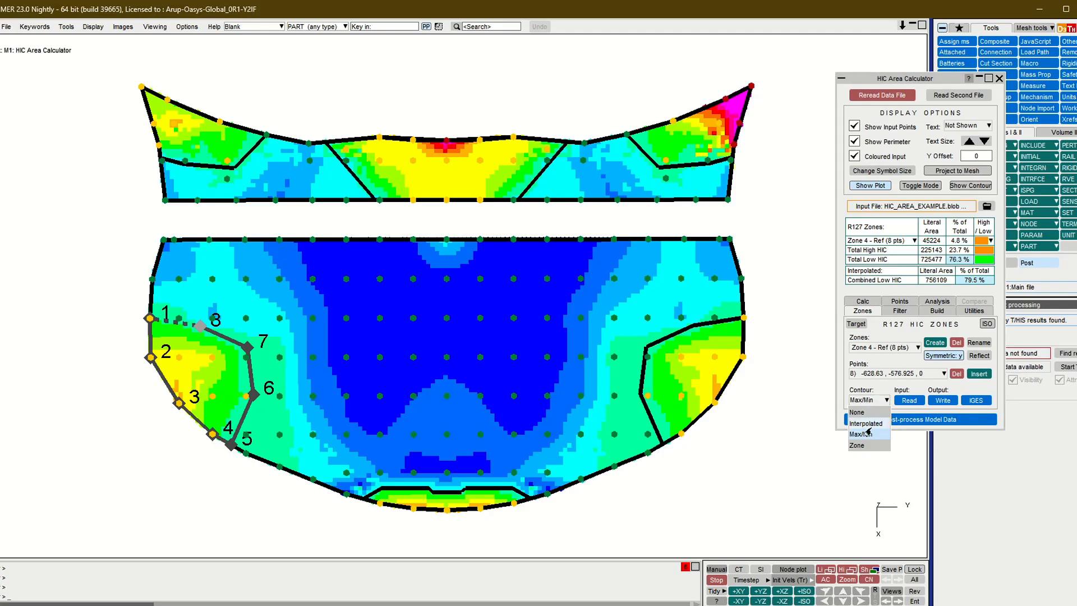
click(869, 446)
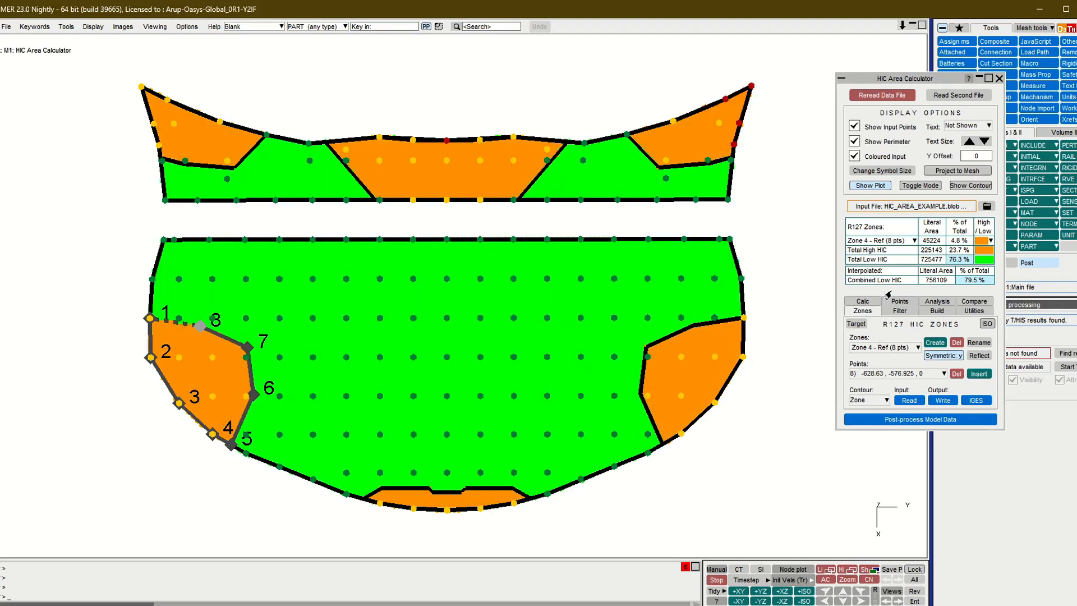
click(880, 241)
click(879, 253)
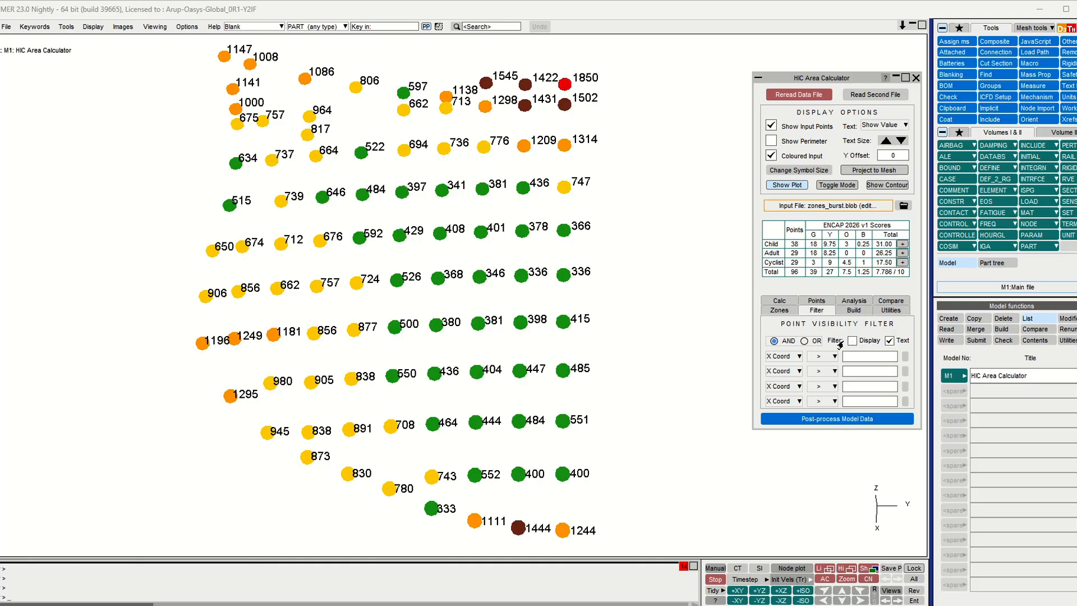
- Add a point visibility filter for HIC > 1350 and apply it to both the text labels and the displayed points
click(790, 359)
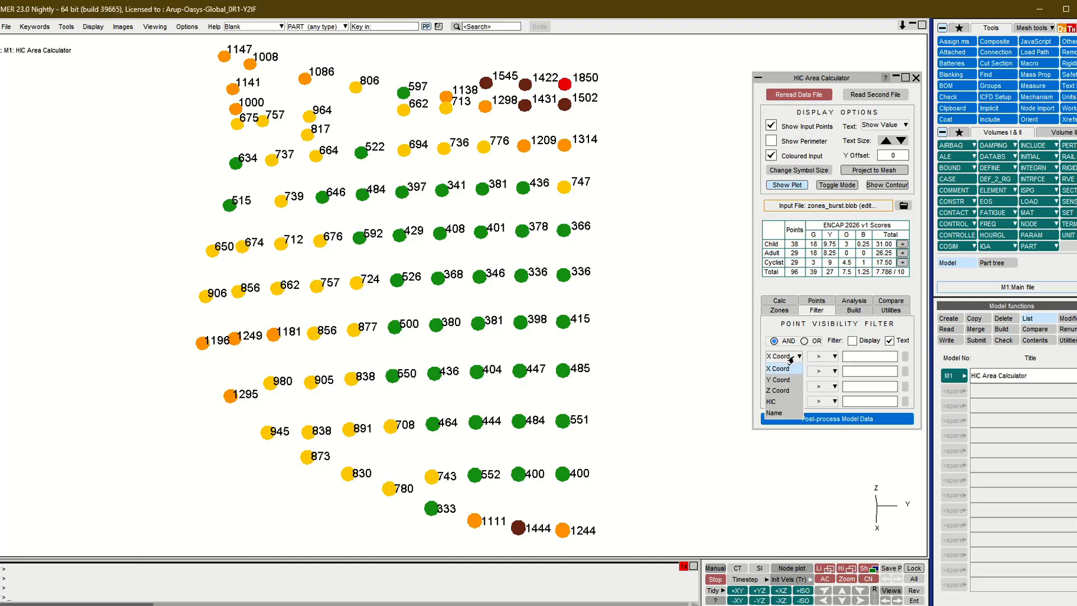
click(785, 380)
click(852, 370)
click(856, 357)
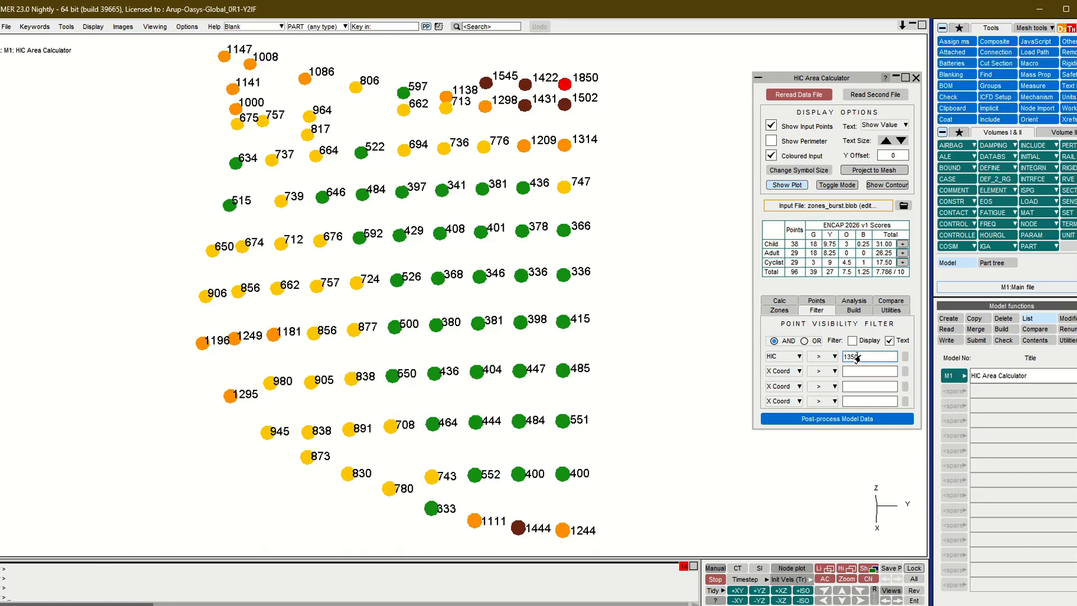
click(833, 357)
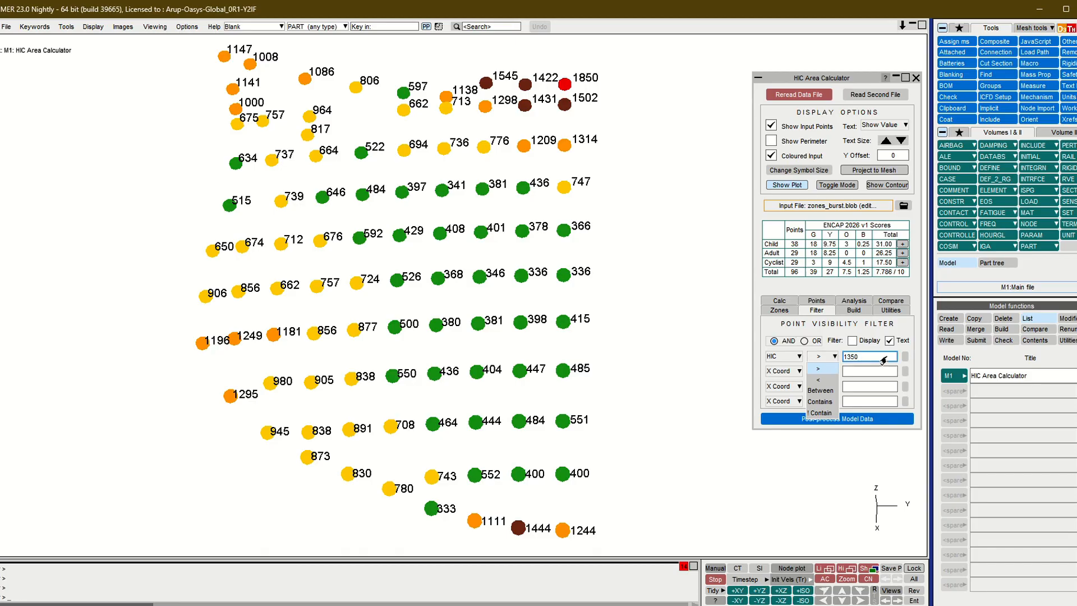
click(903, 356)
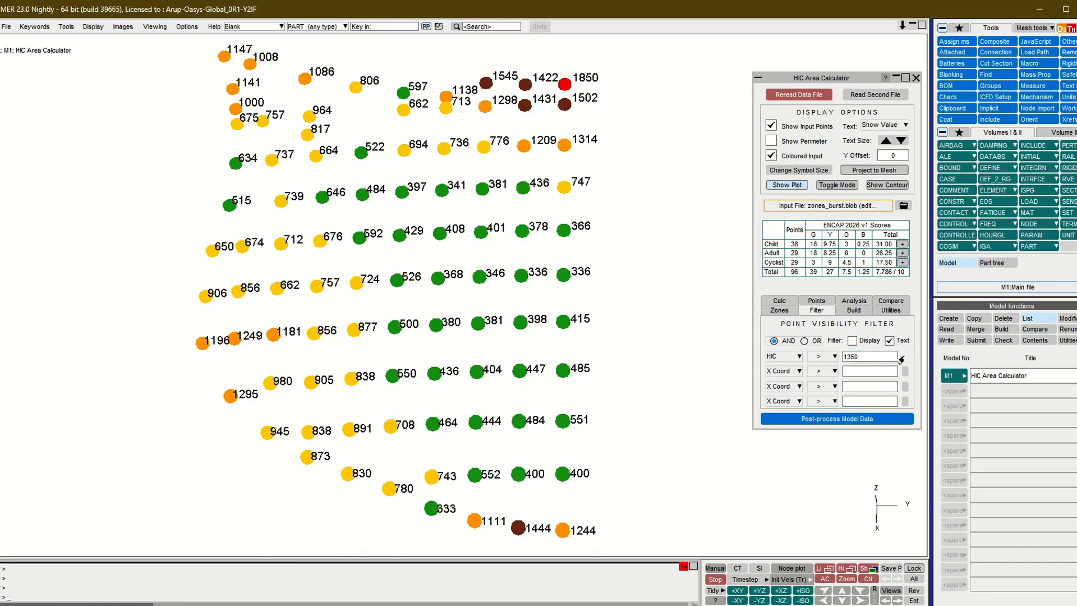
click(901, 357)
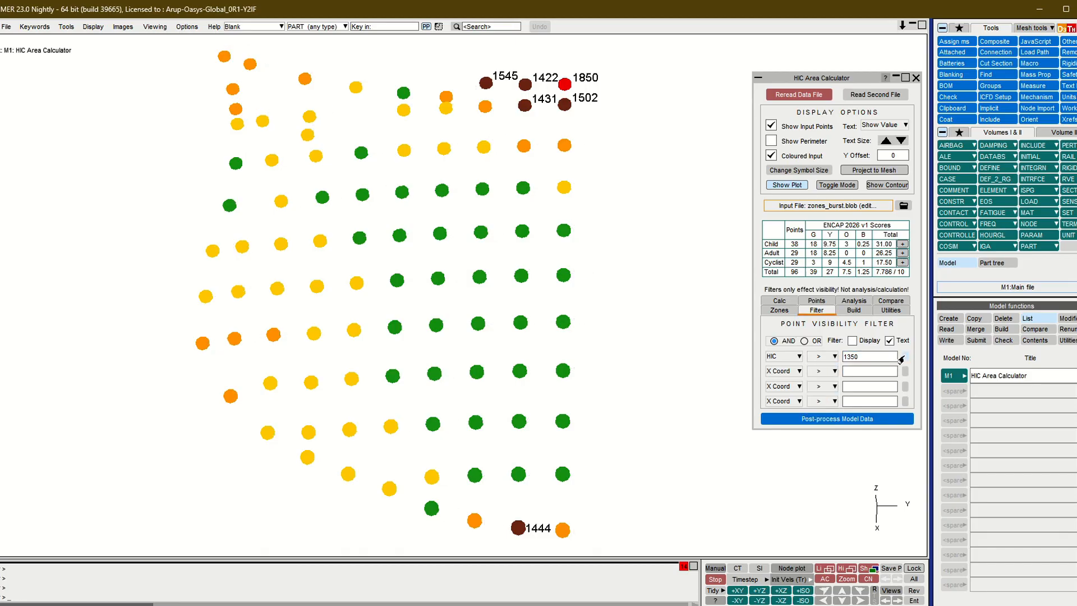
click(851, 341)
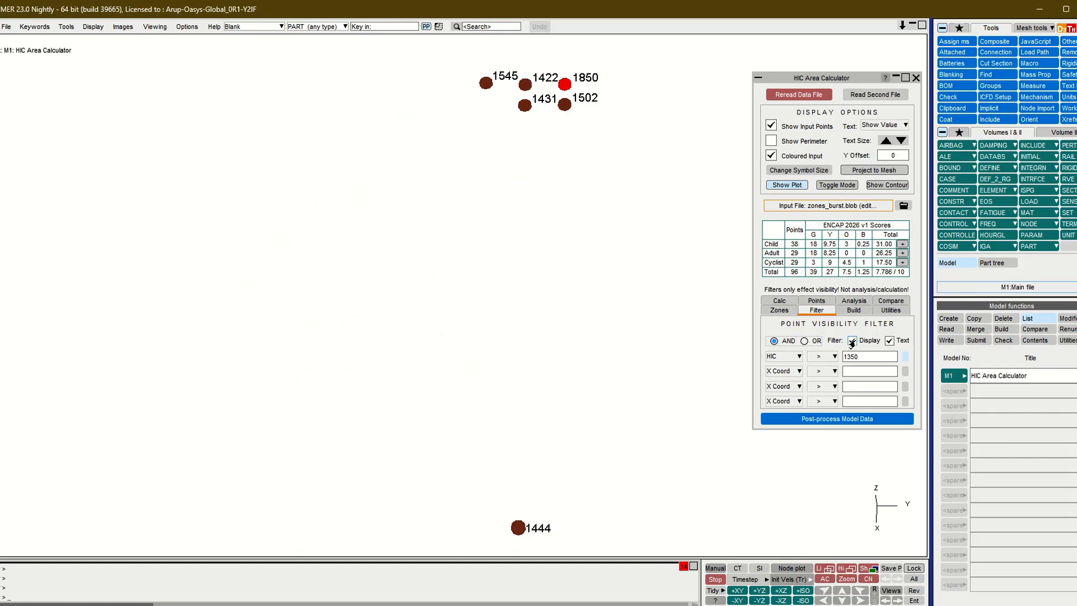
click(852, 340)
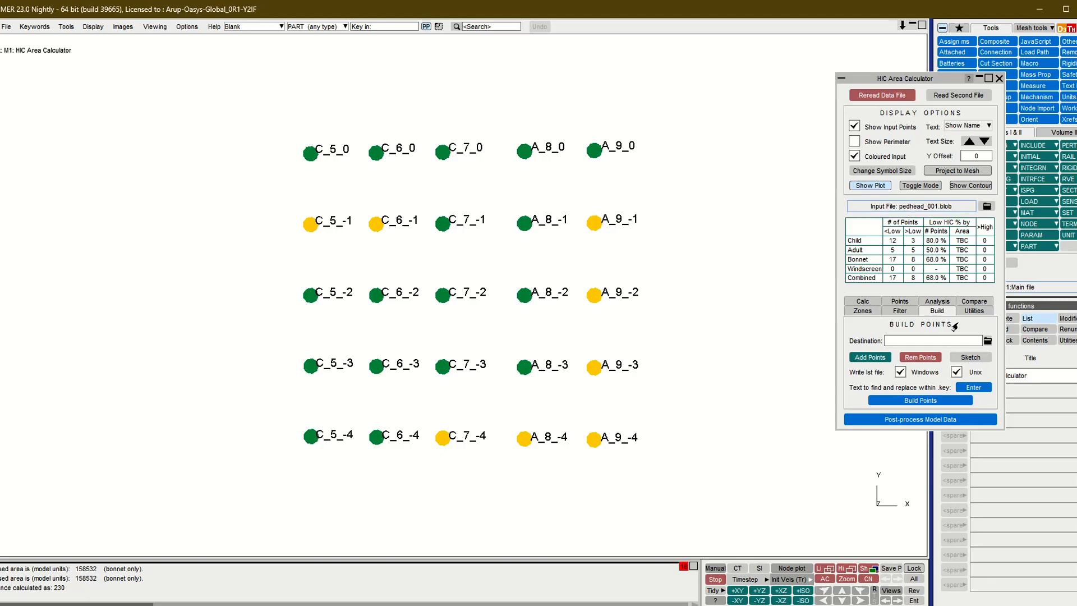
- Set the Build Points destination to the folder C:\HIC_BUILD\002
click(982, 342)
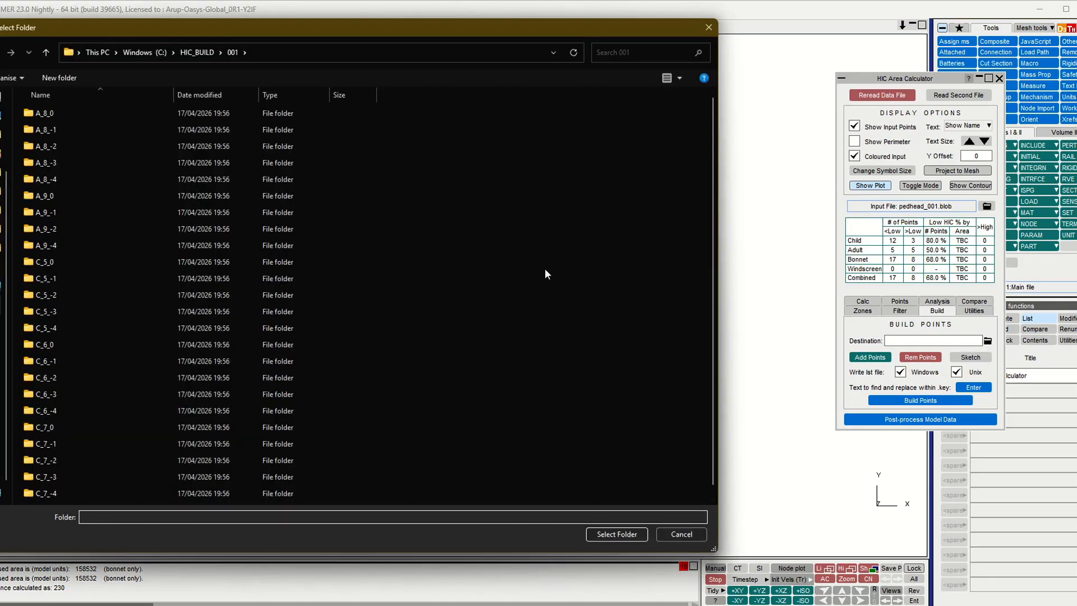
click(204, 53)
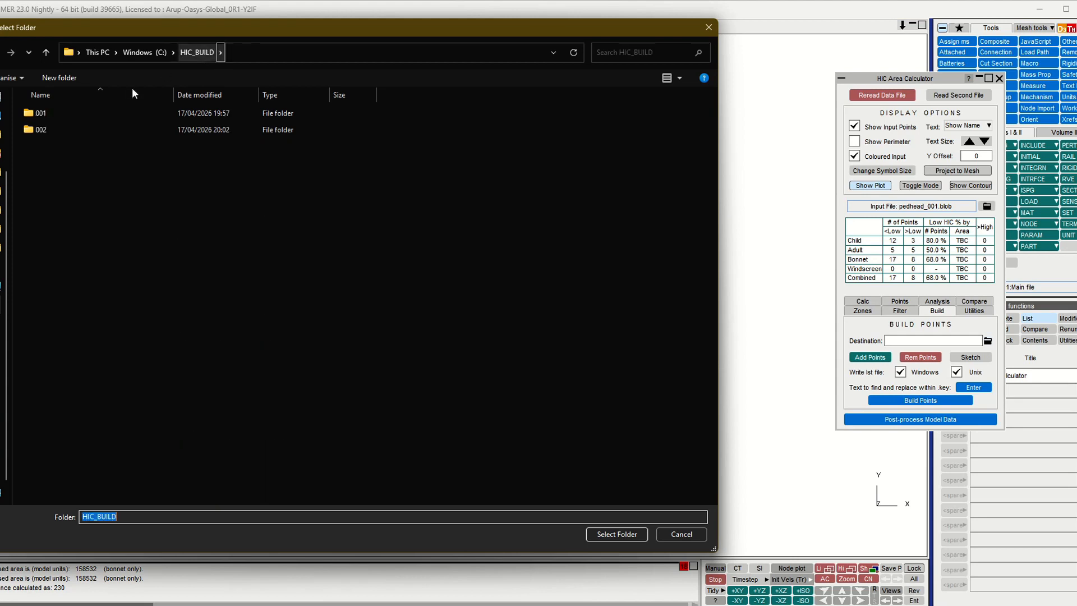
double_click(39, 134)
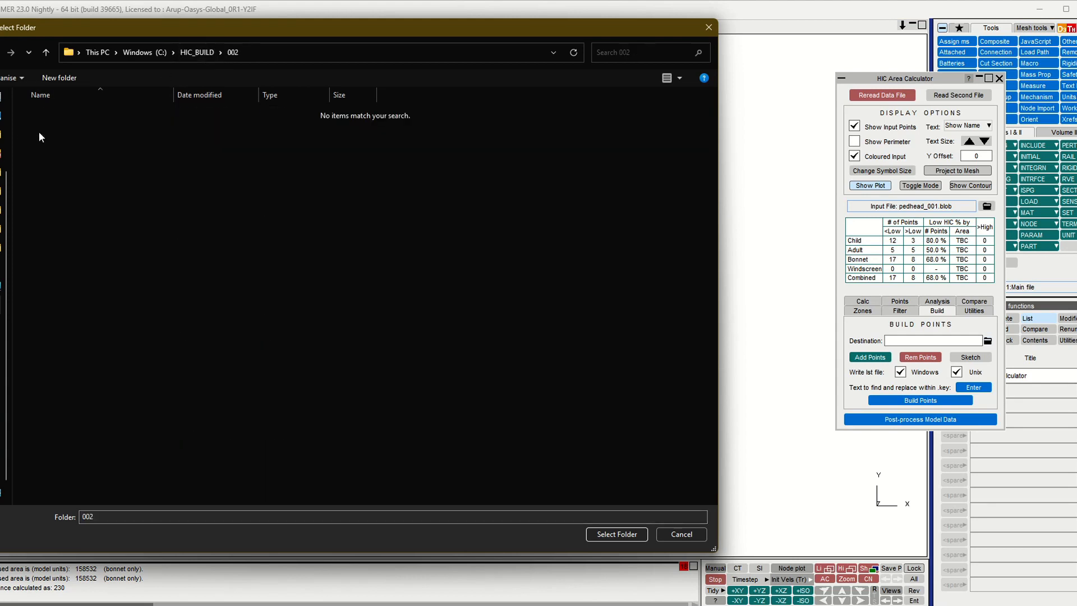
click(608, 534)
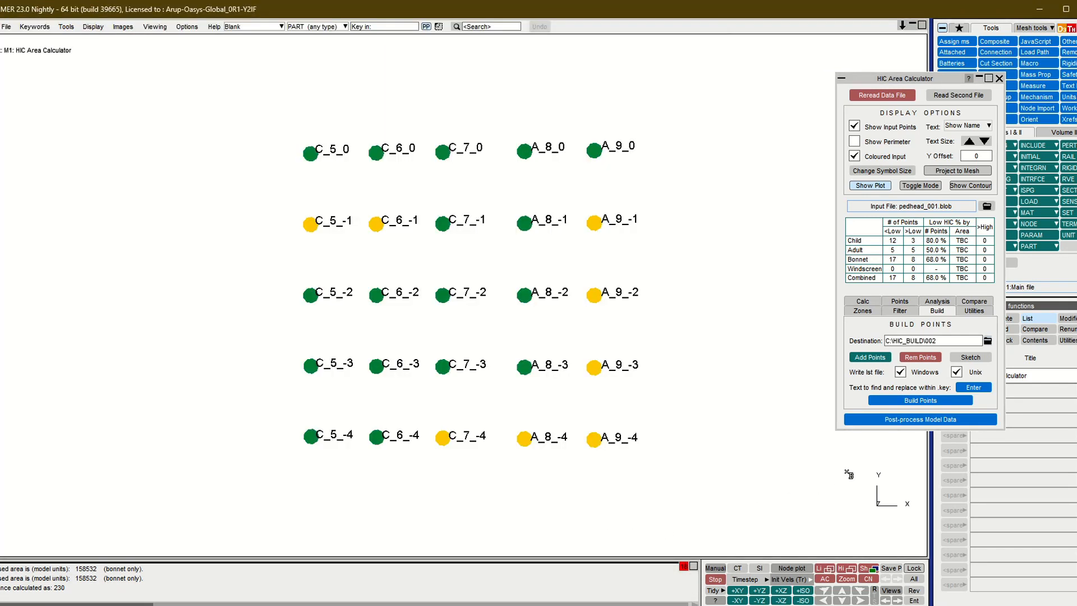
- Add the row of five points C_5_-1, C_6_-1, C_7_-1, A_8_-1 and A_9_-1 to the build selection
click(869, 357)
drag(276, 199, 655, 247)
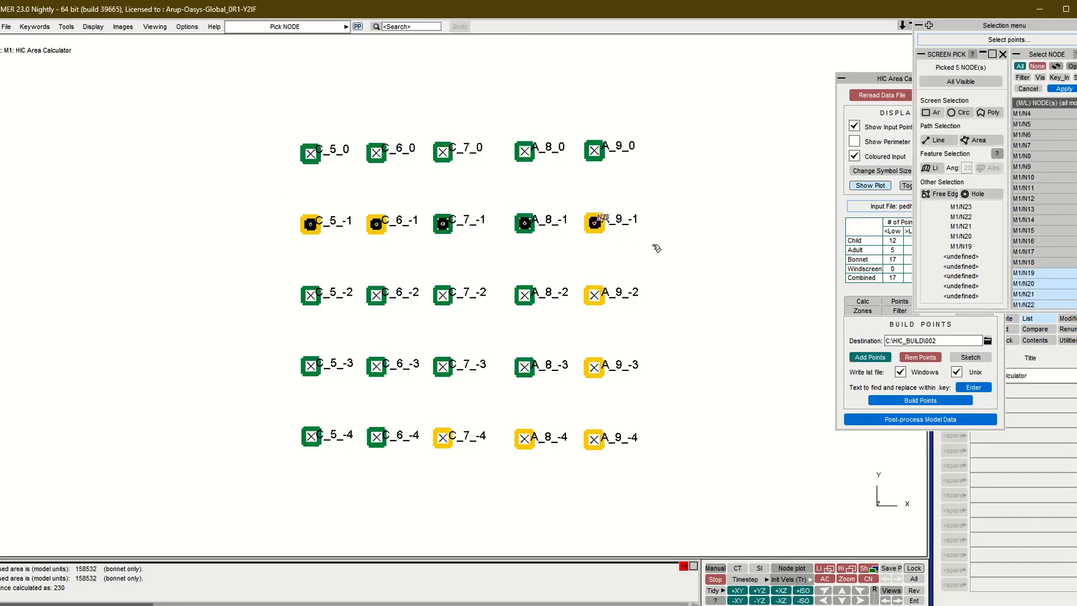
click(1055, 89)
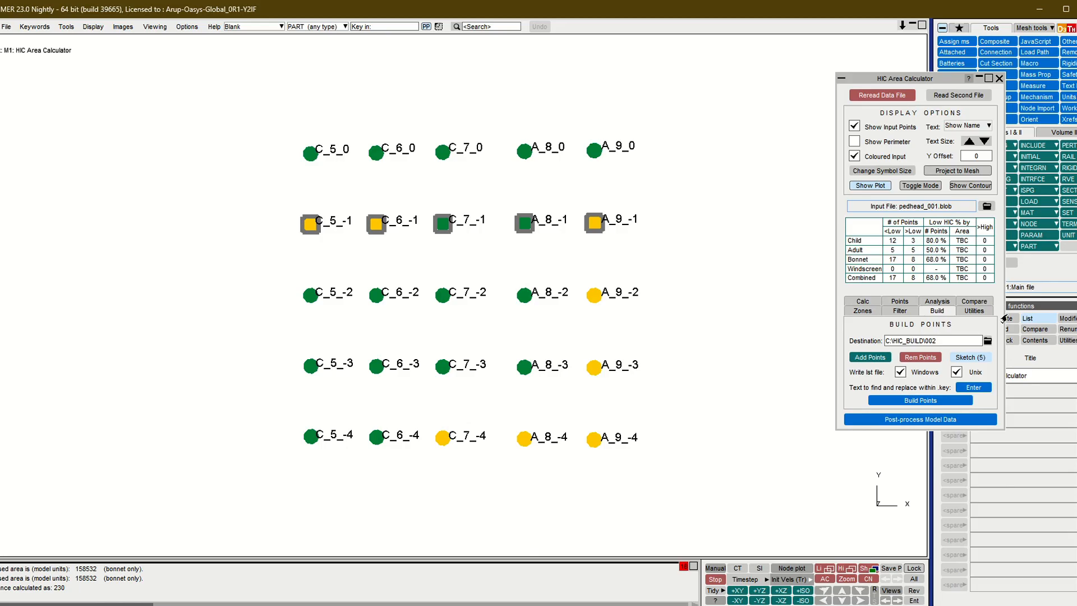
- Define a find-and-replace entry for the keyword files that replaces PEDMASTER_001.key with PEDMASTER_002.key
click(978, 387)
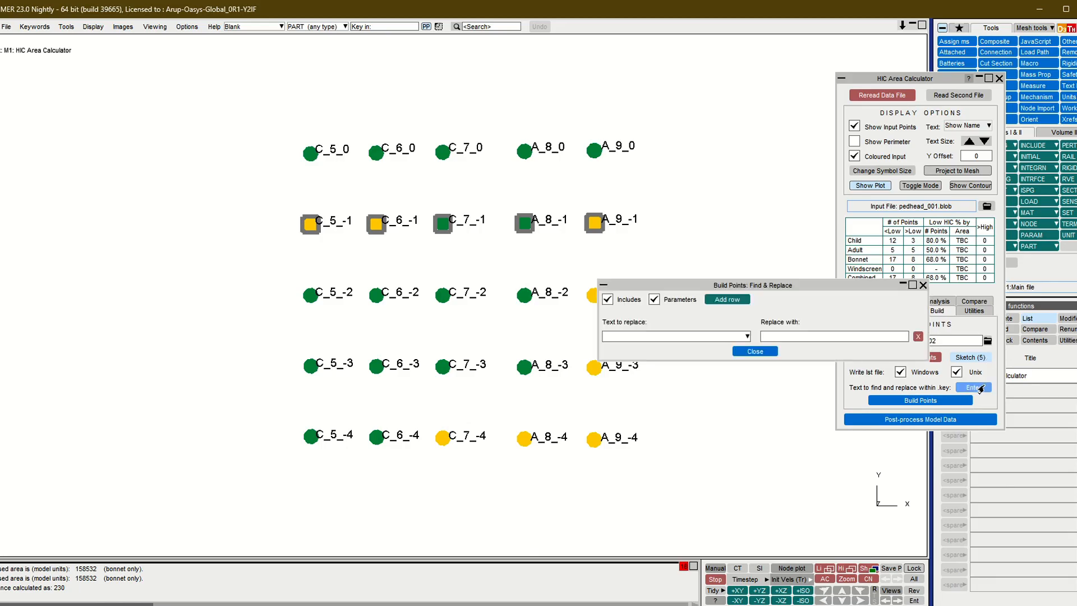
click(746, 336)
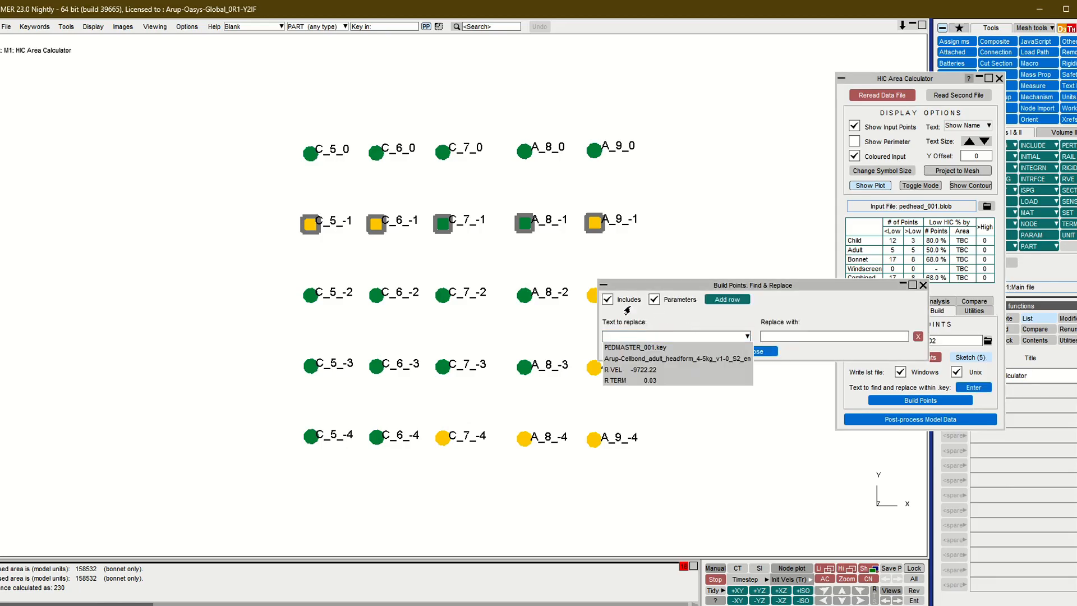
click(665, 347)
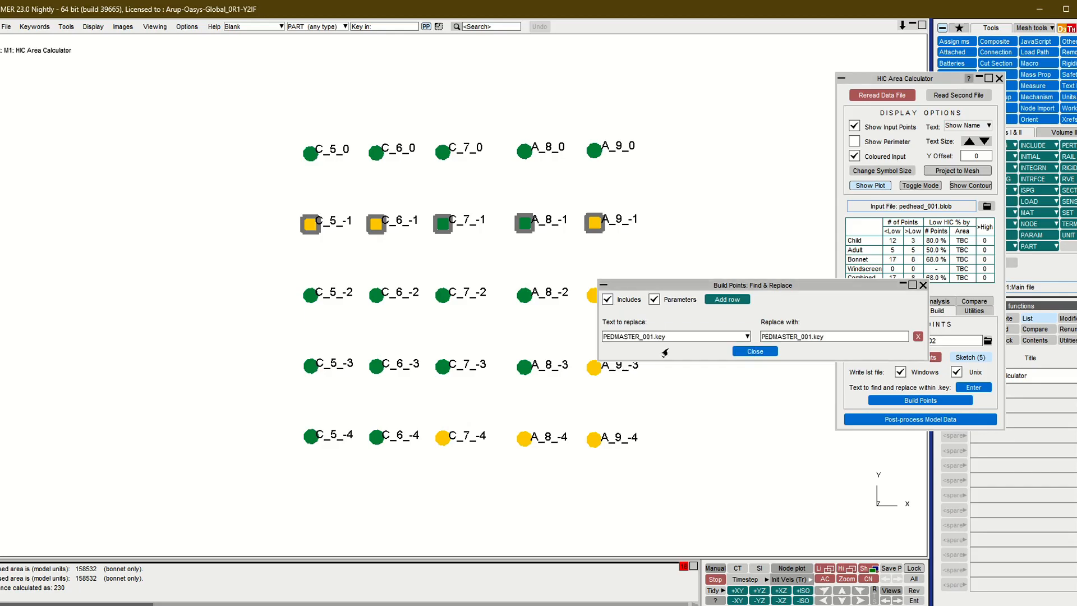
drag(813, 339, 808, 338)
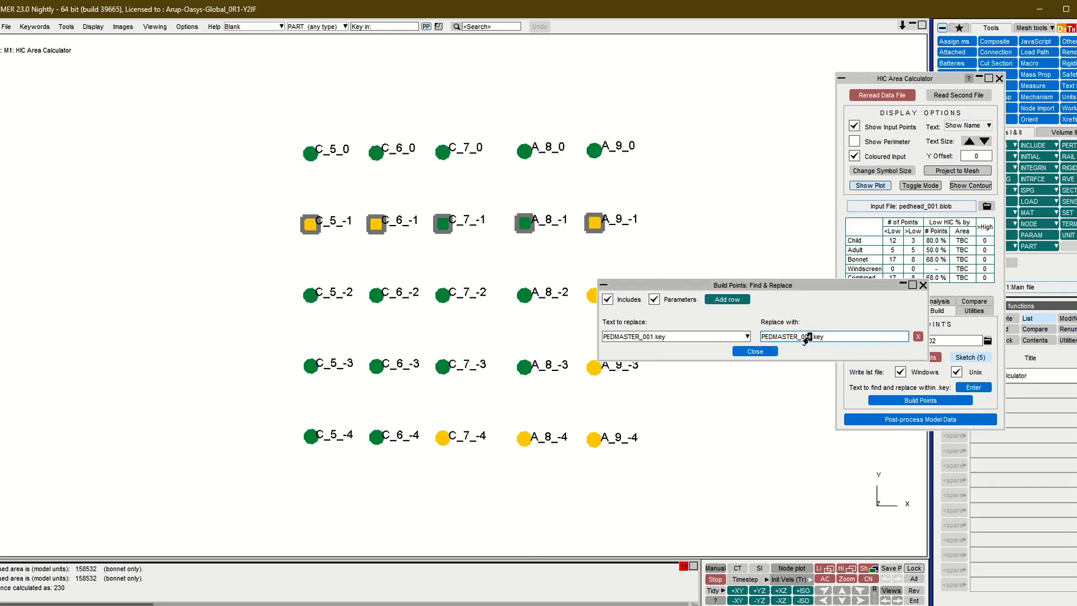
text(2)
- Add a second replacement row that changes the parameter R TERM 0.03 to 0.04 and close the find-and-replace settings
click(727, 299)
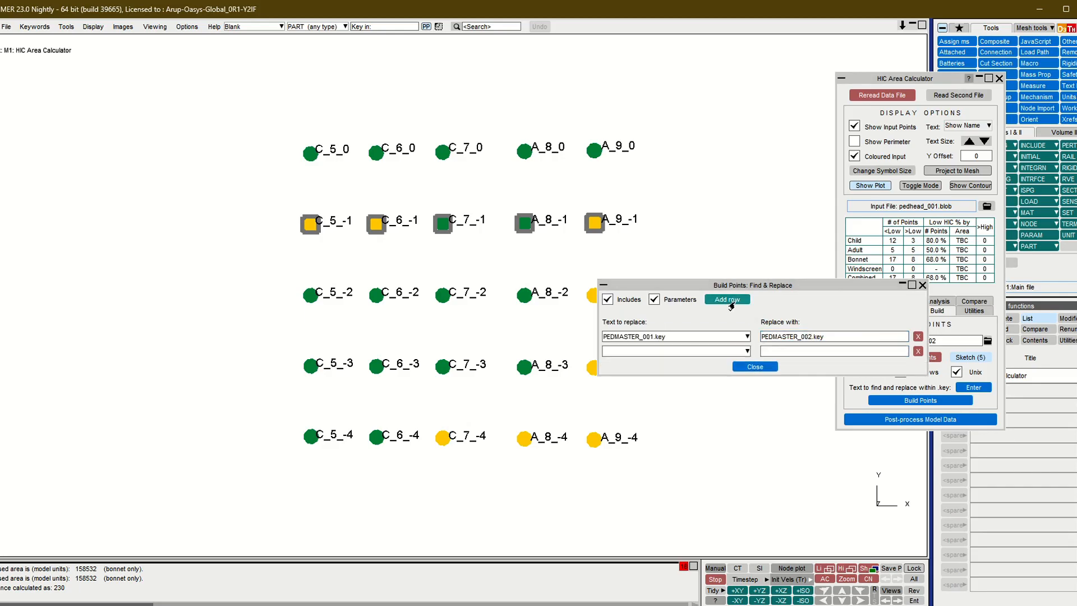
click(656, 352)
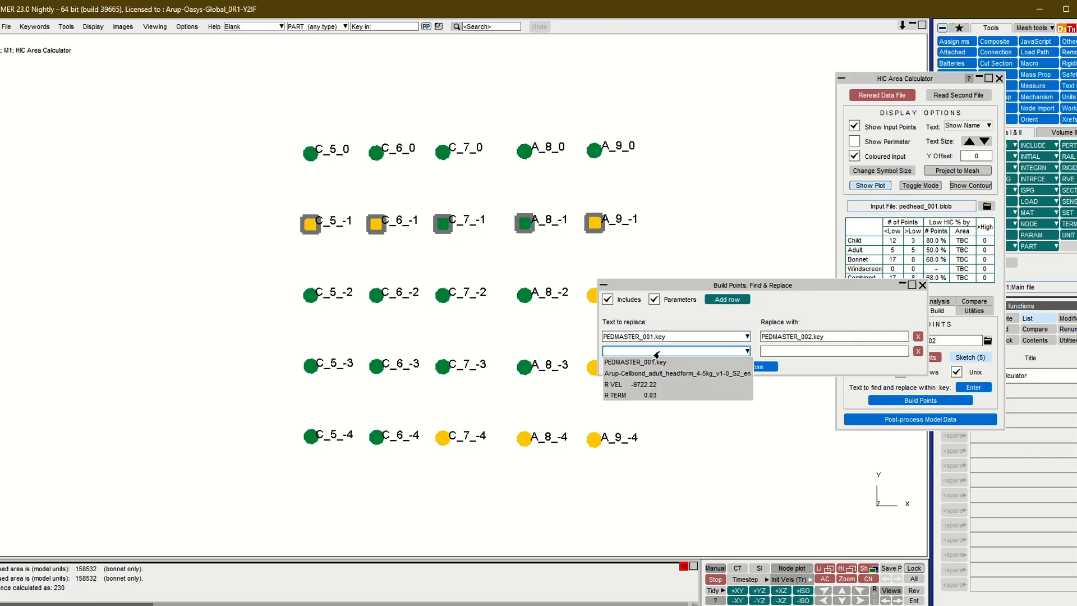
click(656, 395)
click(812, 352)
drag(812, 352, 808, 353)
text(4)
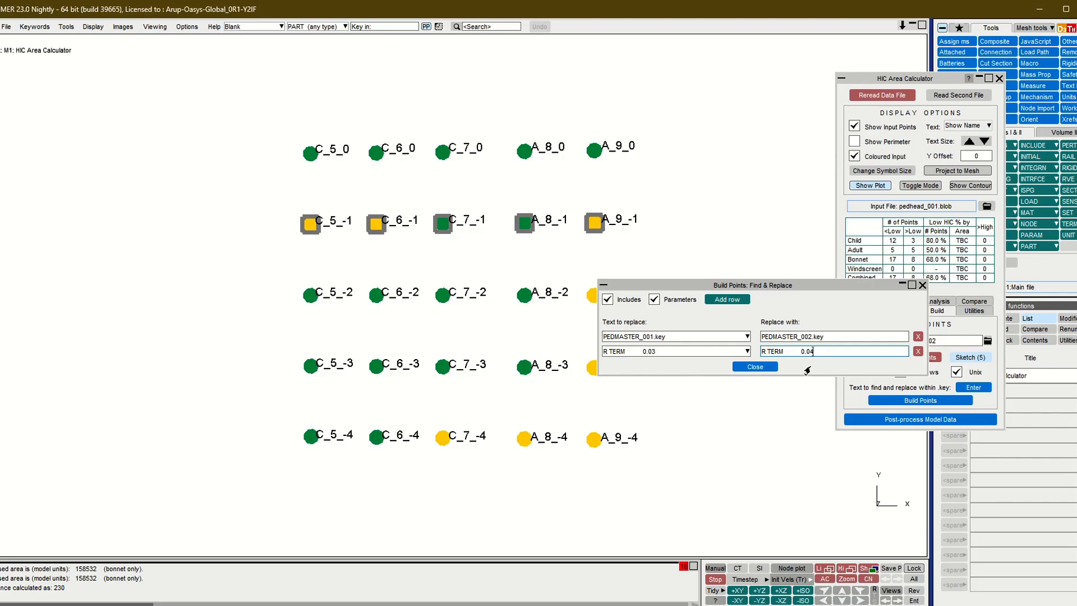
click(765, 368)
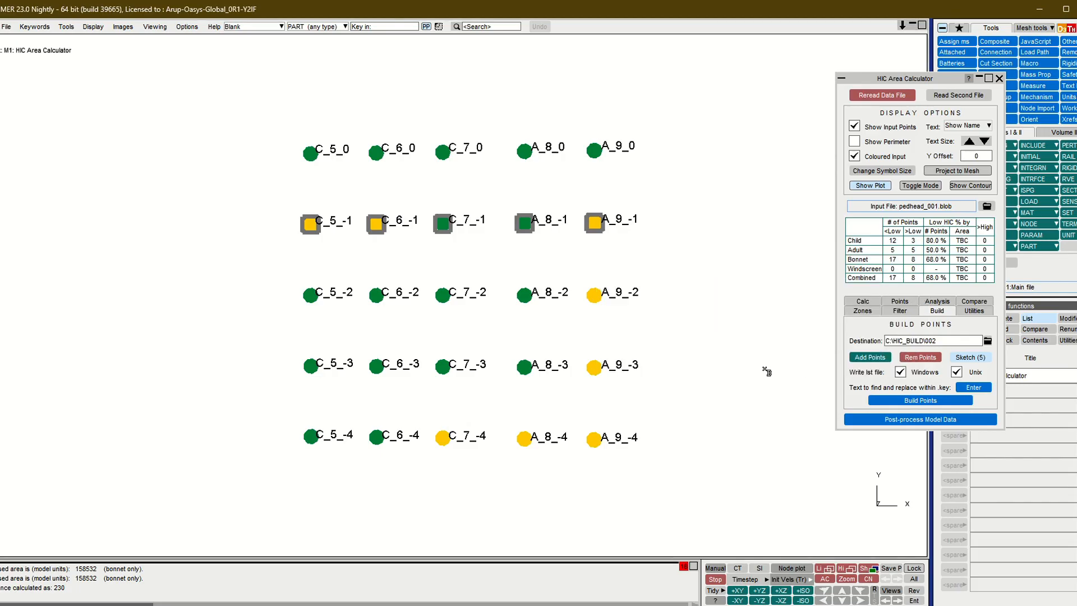
- Build the selected points into the destination folder and acknowledge the completion message
click(914, 400)
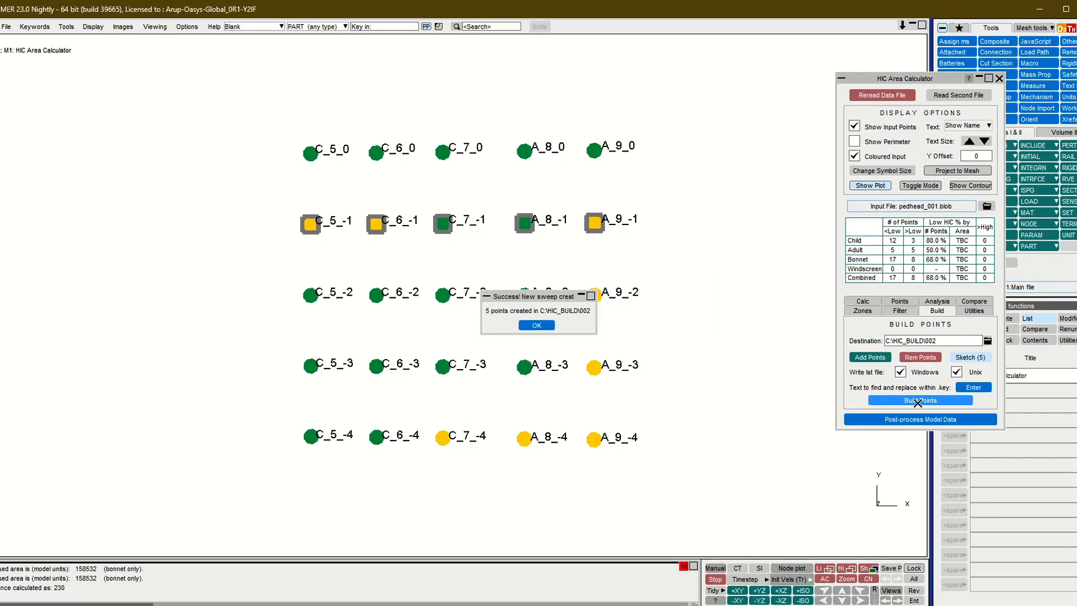
click(536, 326)
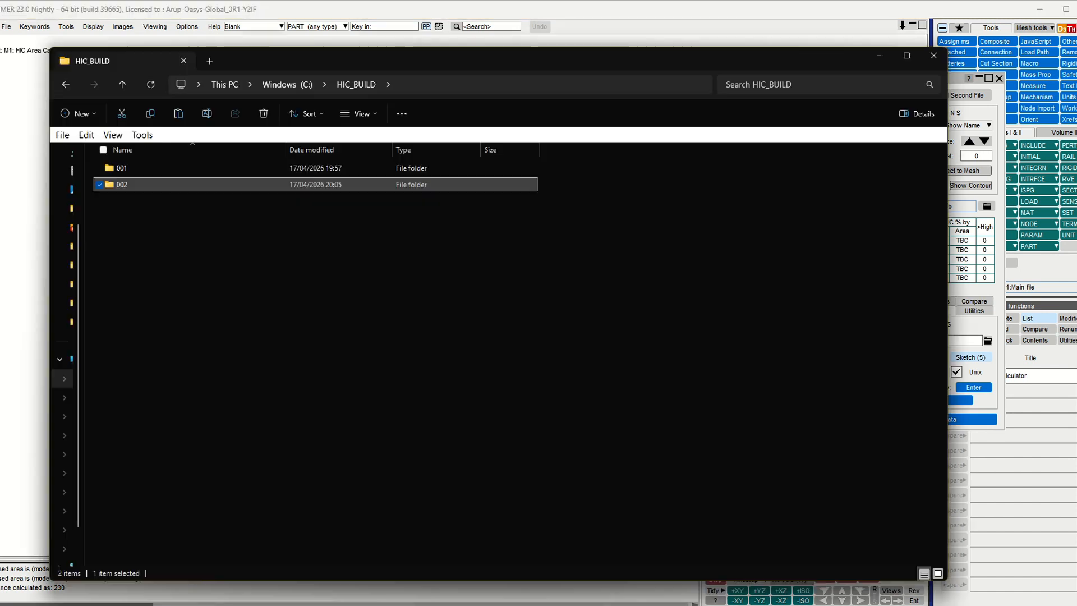
- In File Explorer, browse to folder 002\C_5_-1 and open C_5_-1.key in Vim to check the replaced include and parameter
double_click(122, 185)
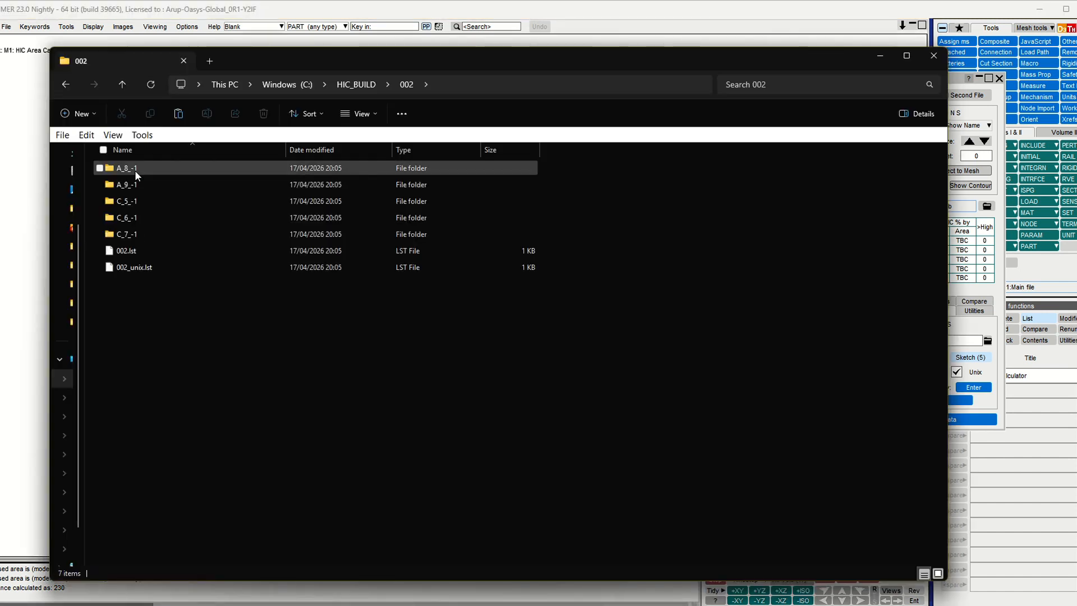
double_click(131, 197)
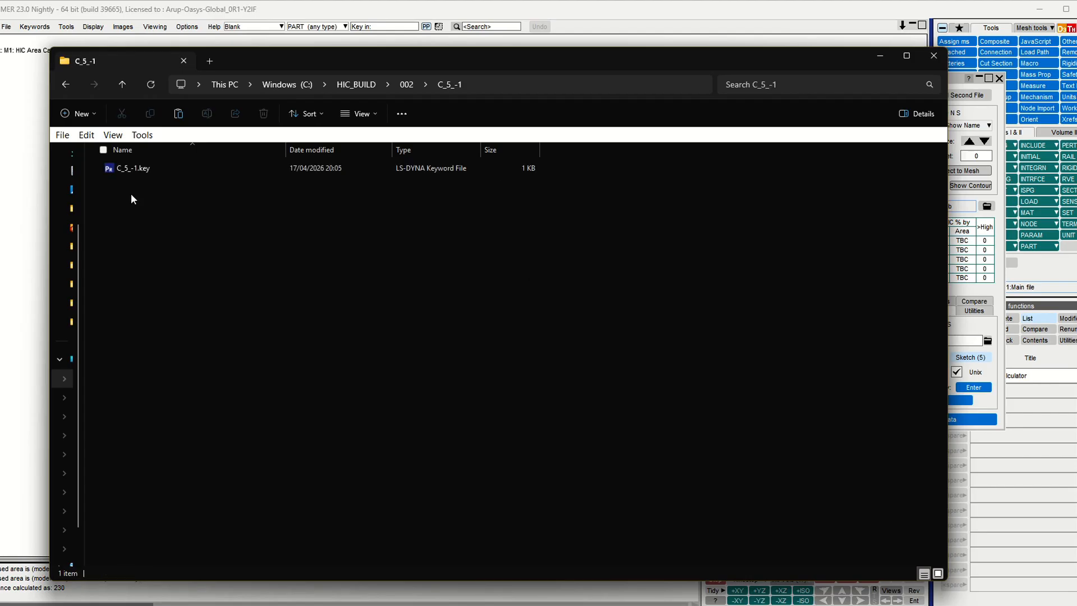
click(143, 169)
right_click(143, 168)
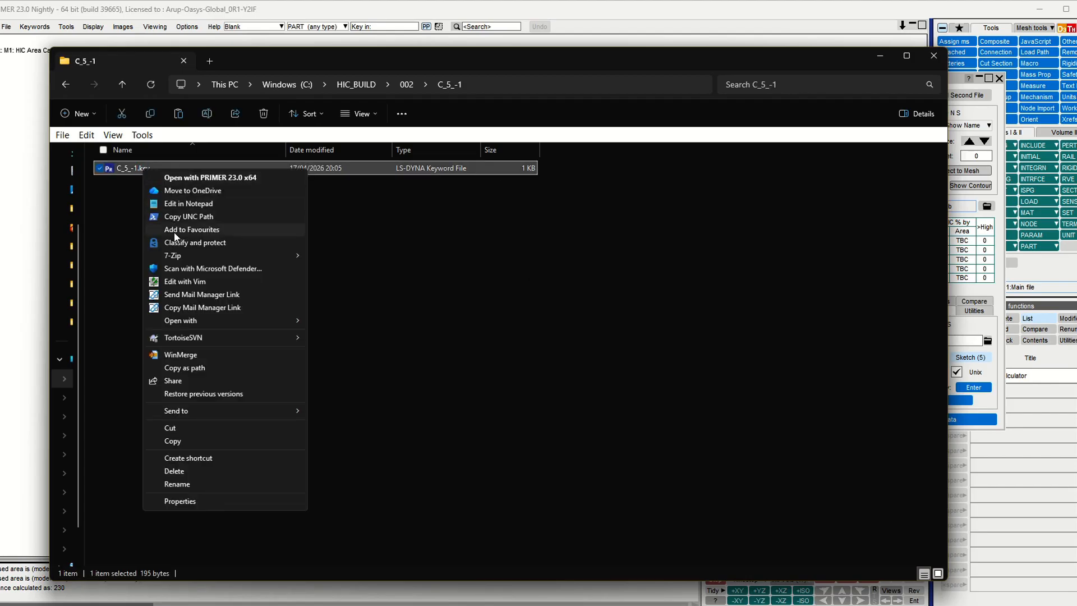
click(179, 280)
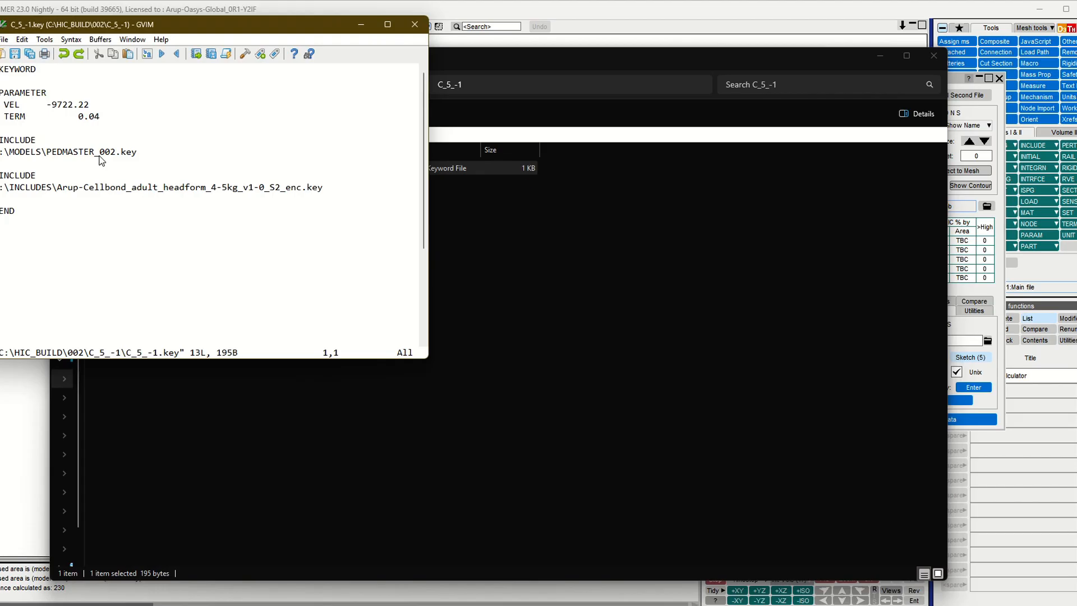